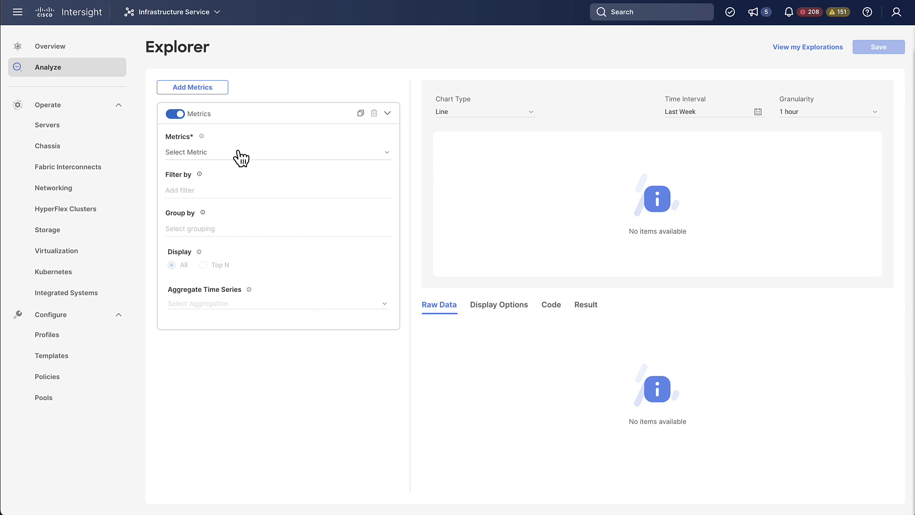
- Browse the instrument list and expand Fan to reveal its Fan Speed metric
click(240, 156)
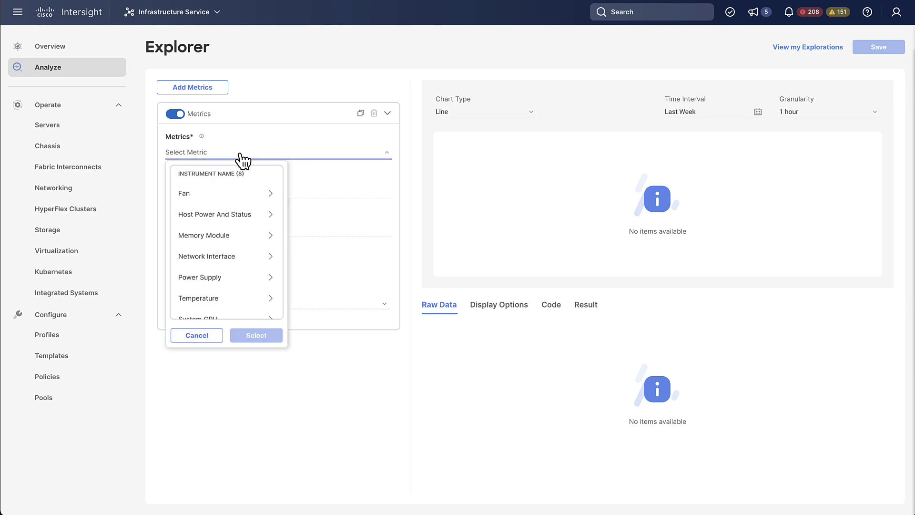
scroll(258, 250, down, 2)
scroll(257, 249, up, 2)
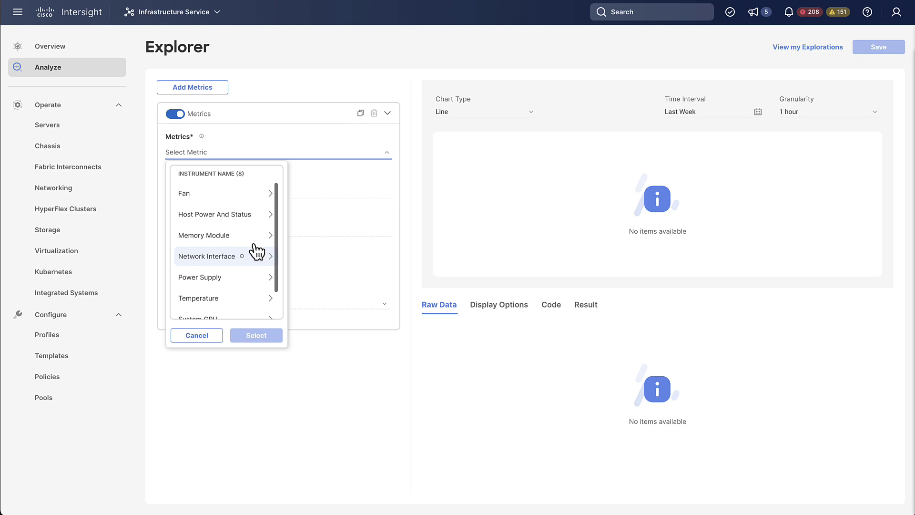
click(246, 193)
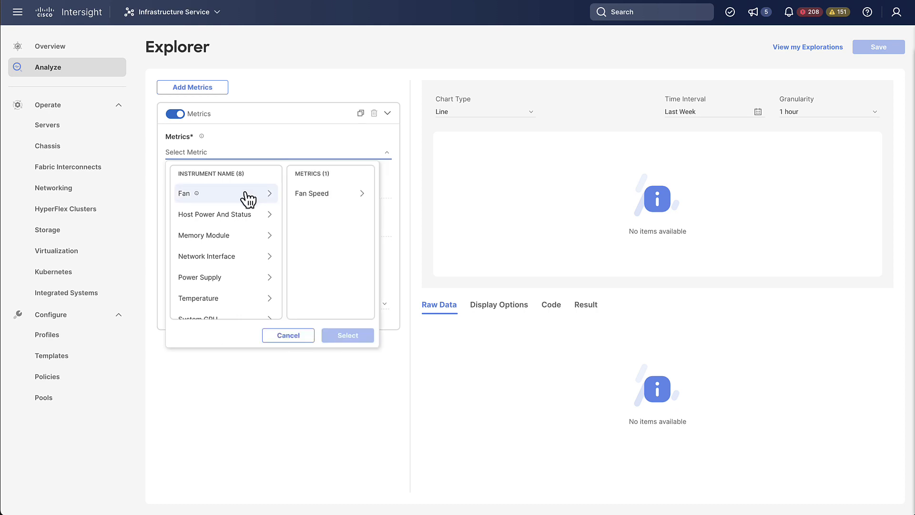
- Pick Fan Speed with the Maximum statistic and apply it to the chart
click(347, 203)
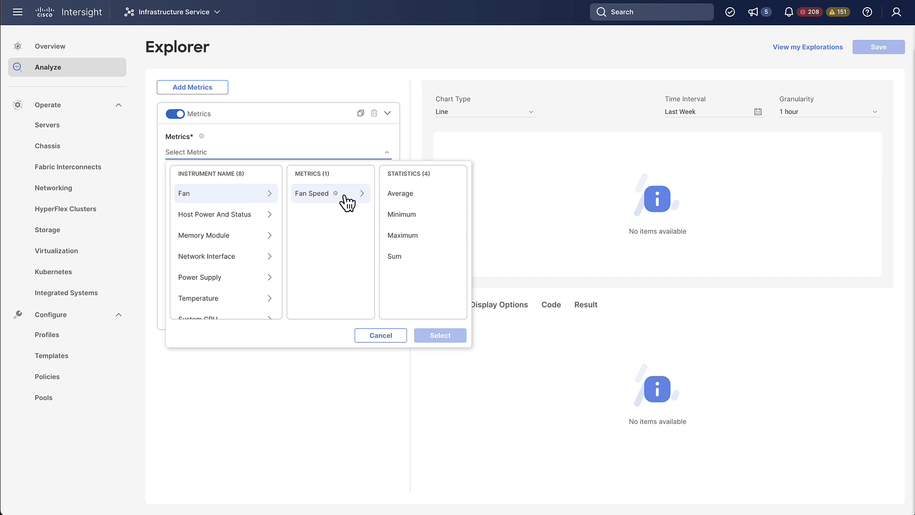
click(435, 240)
click(440, 336)
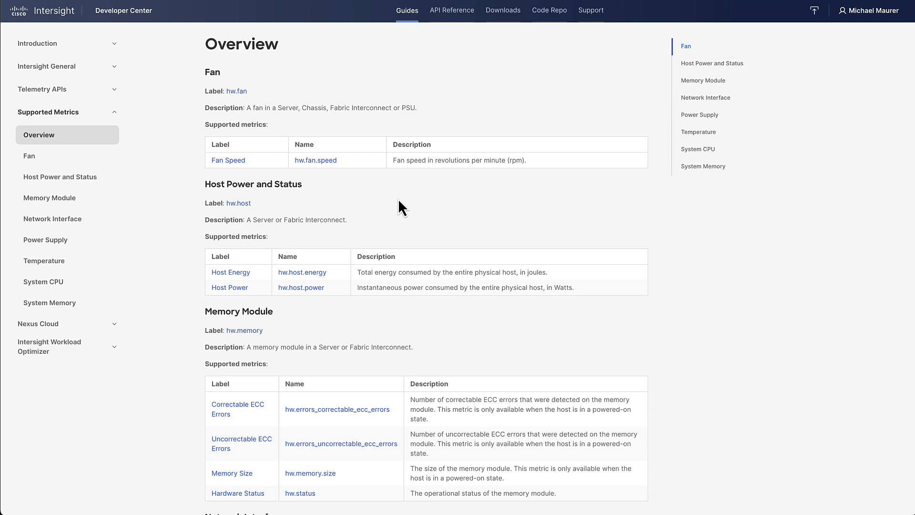
- Open the hw.fan documentation page and read down to the Metric Fan Speed section
click(245, 98)
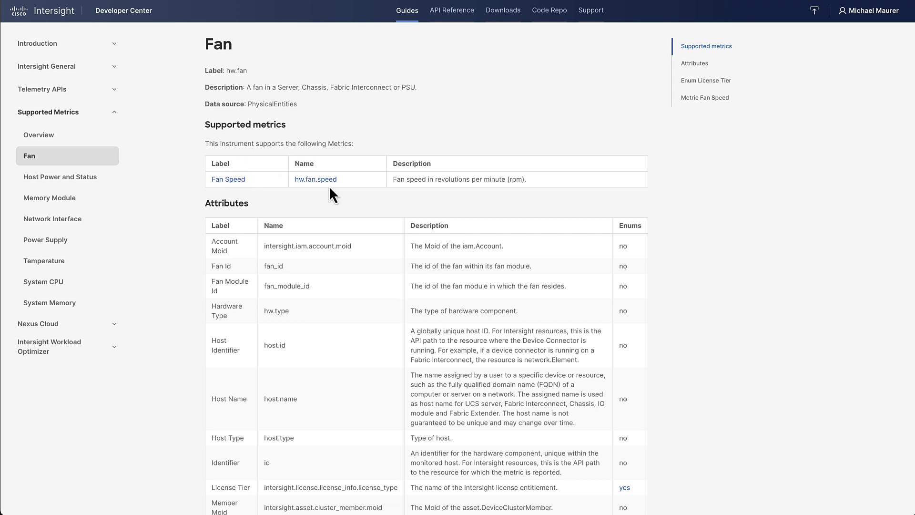
scroll(336, 274, down, 3)
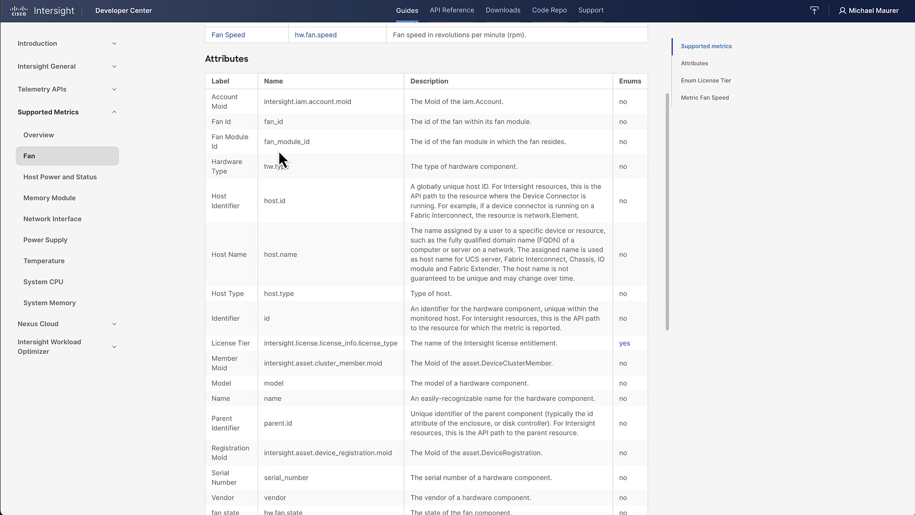
scroll(336, 304, down, 2)
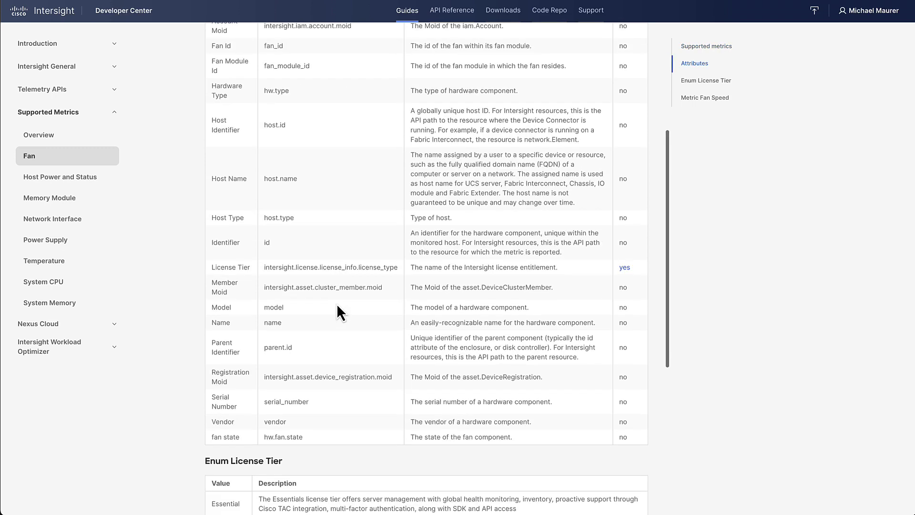
scroll(506, 312, down, 6)
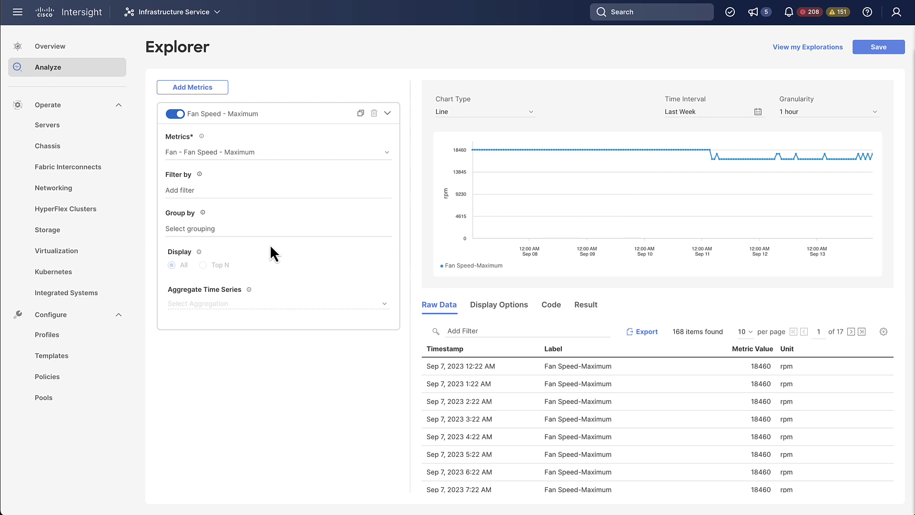
- Filter the fan speed query to Host Name equals bb28t1-1
click(205, 191)
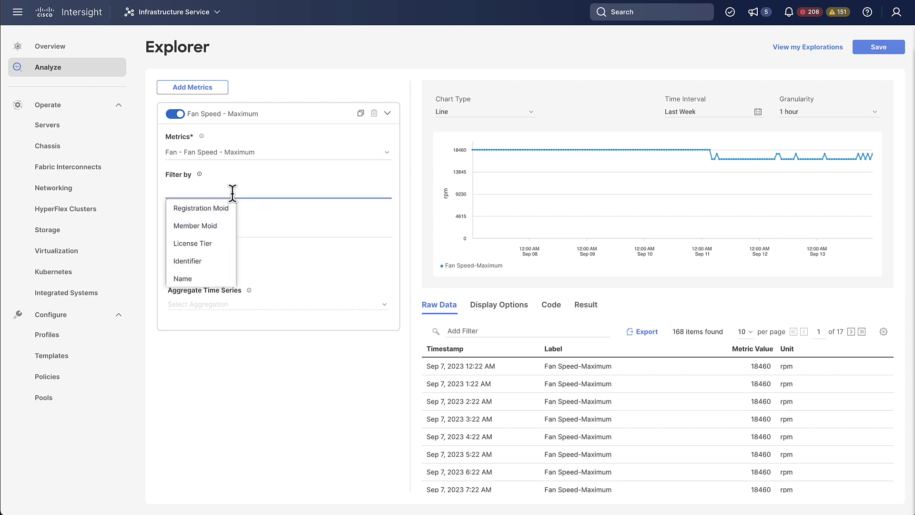
scroll(217, 230, down, 4)
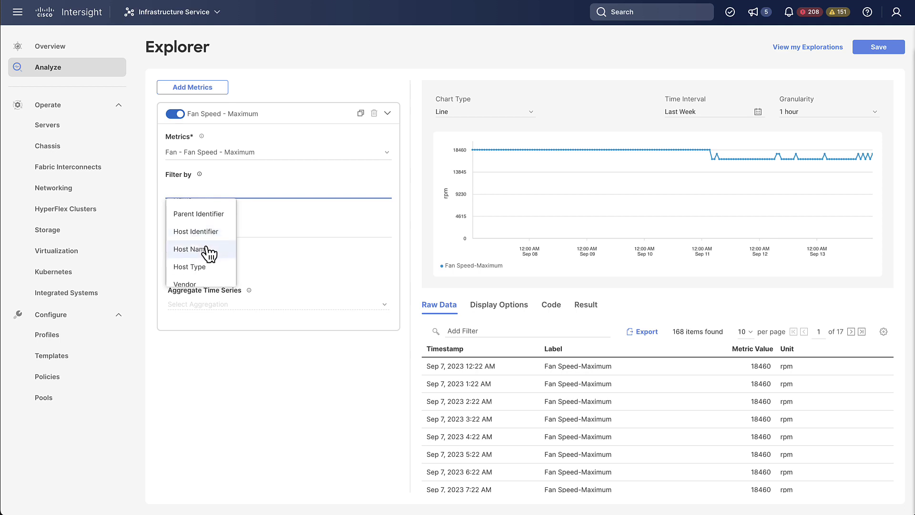
click(213, 249)
click(227, 214)
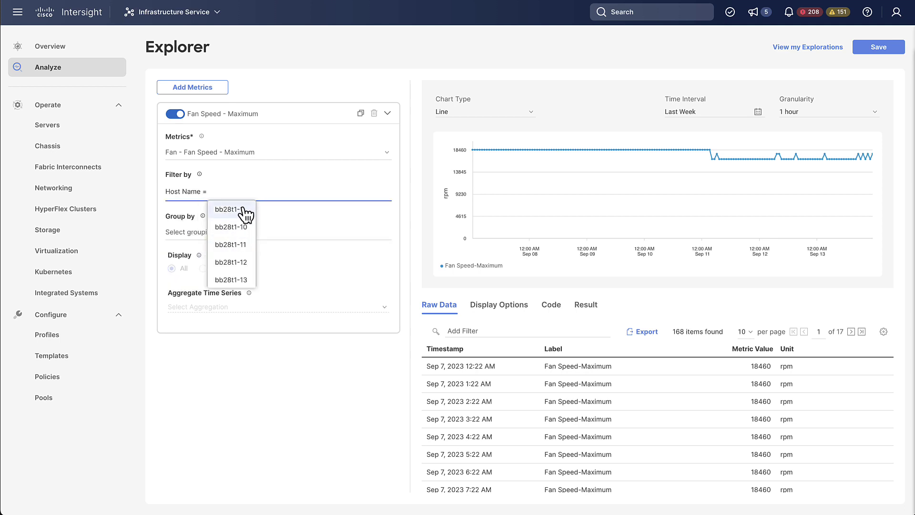
click(247, 210)
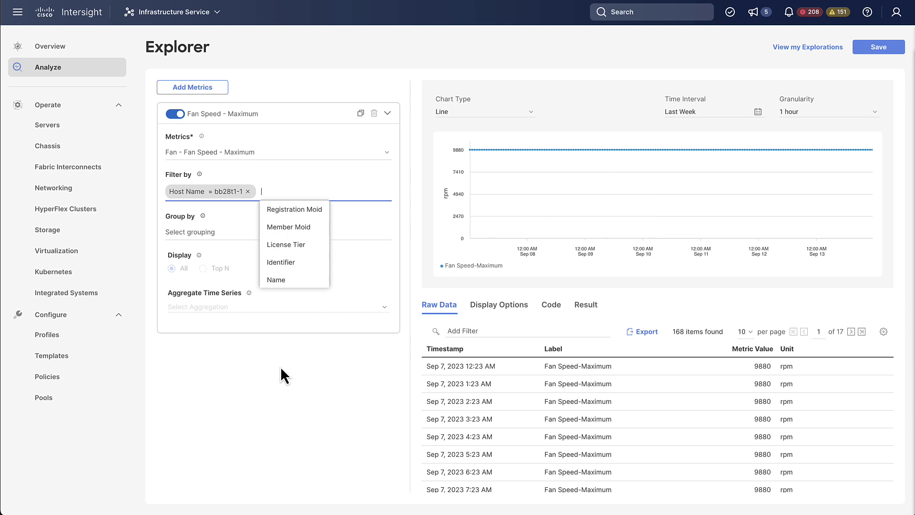
click(271, 378)
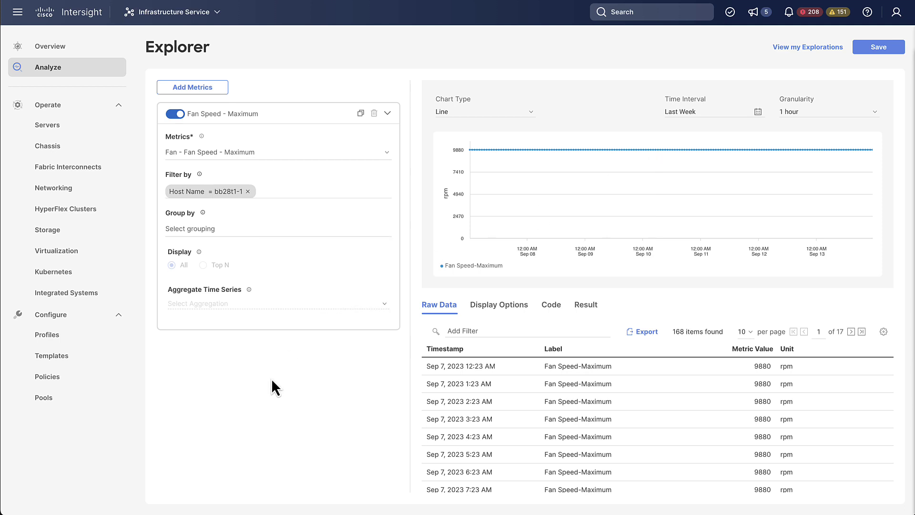
click(228, 231)
- Group the fan speed data by Name, yielding 2688 per-fan rows
scroll(211, 297, down, 1)
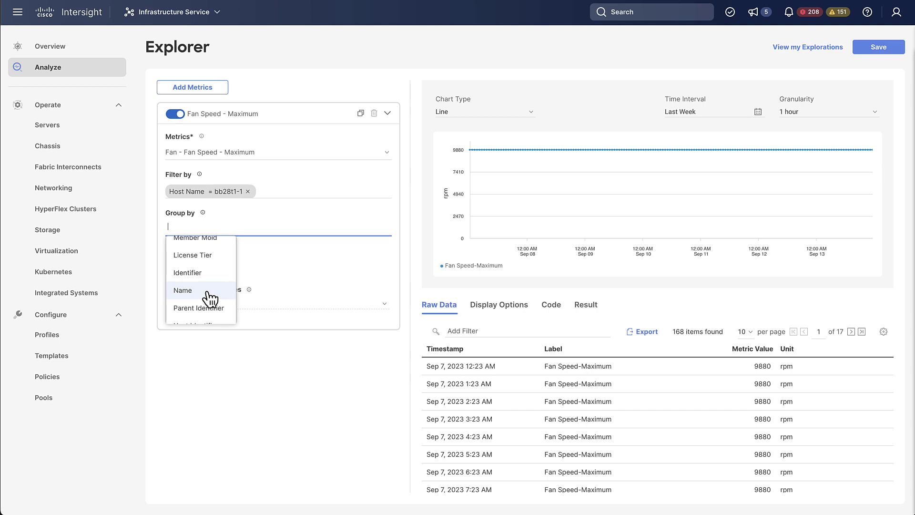
click(209, 293)
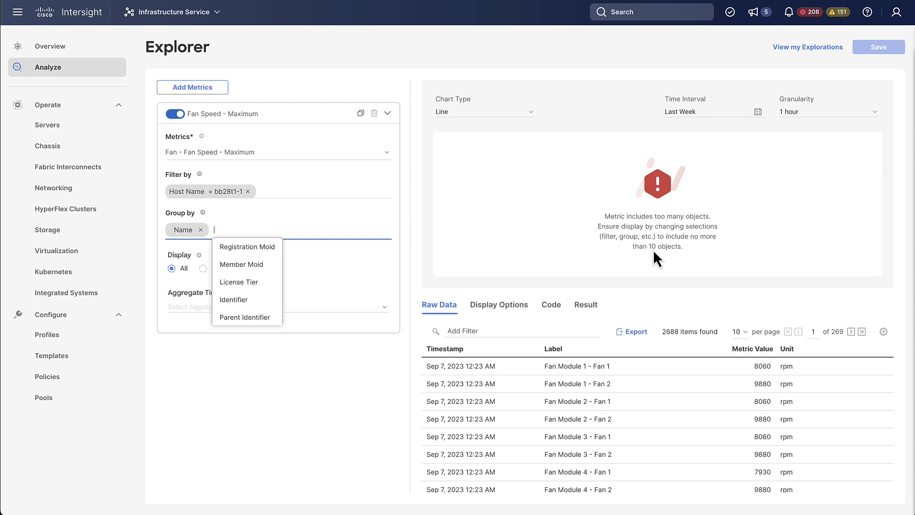
- Display only the top 5 fans and aggregate them by Maximum into one line
click(356, 393)
click(204, 265)
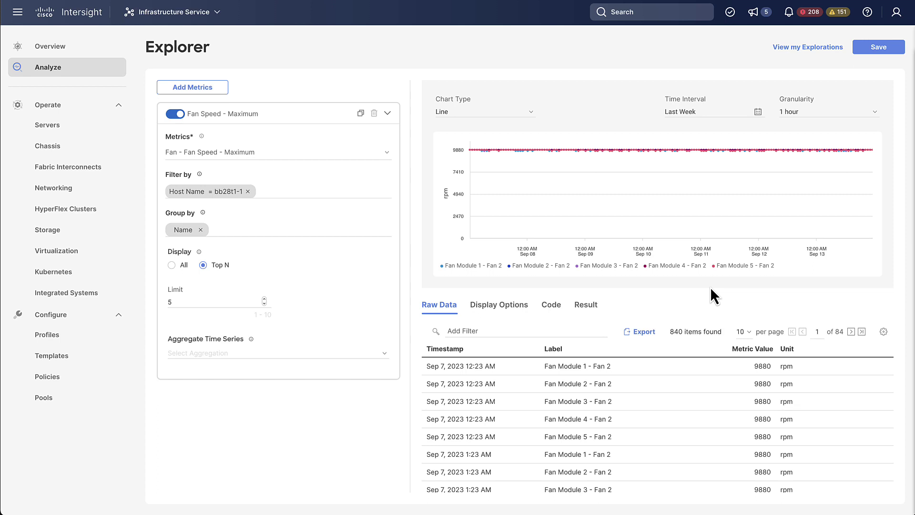
click(359, 354)
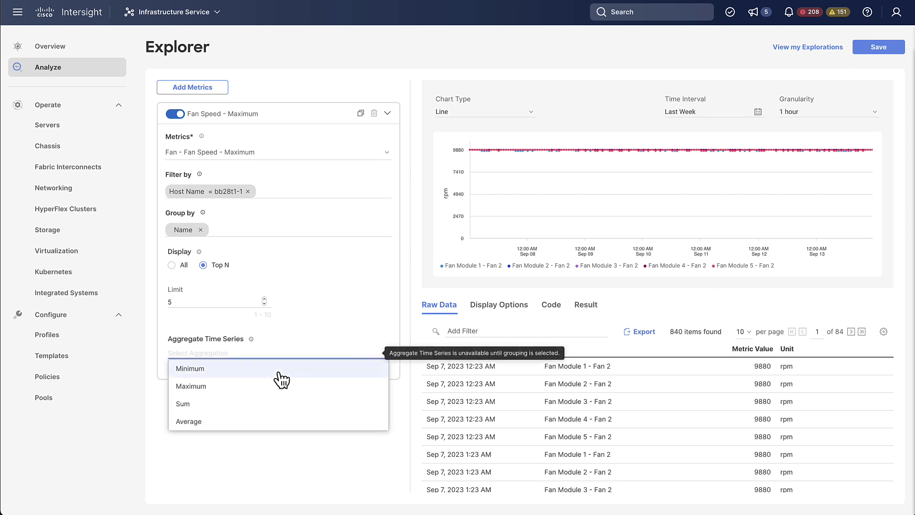
click(329, 386)
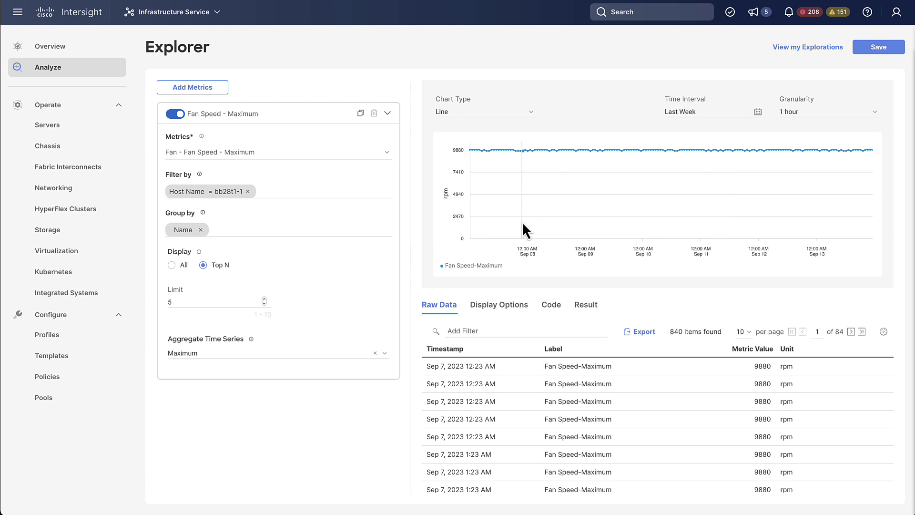
- Clear the Maximum aggregation and remove the Name grouping, leaving one 168-row line
click(375, 353)
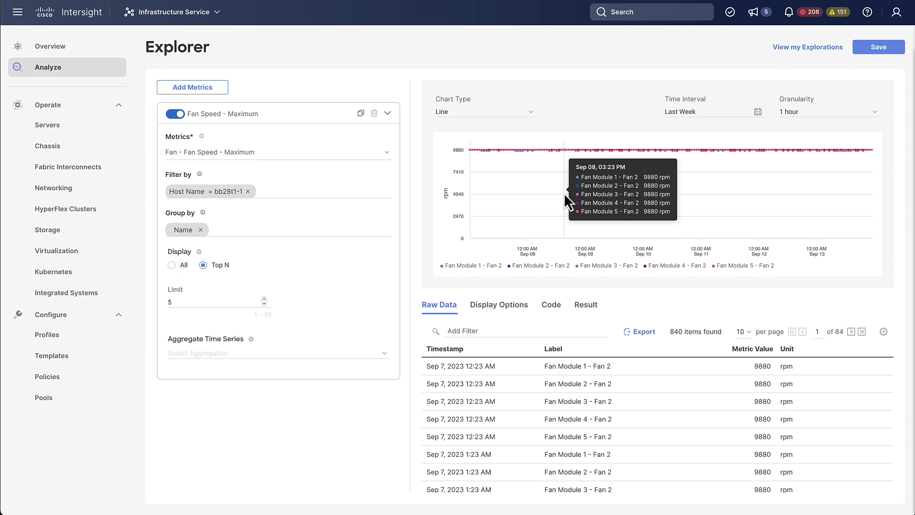
click(201, 230)
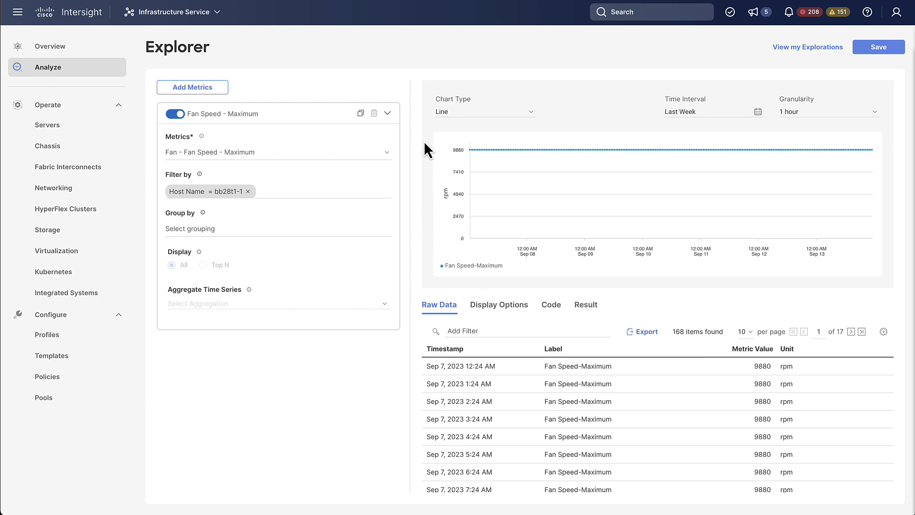
click(476, 114)
click(473, 128)
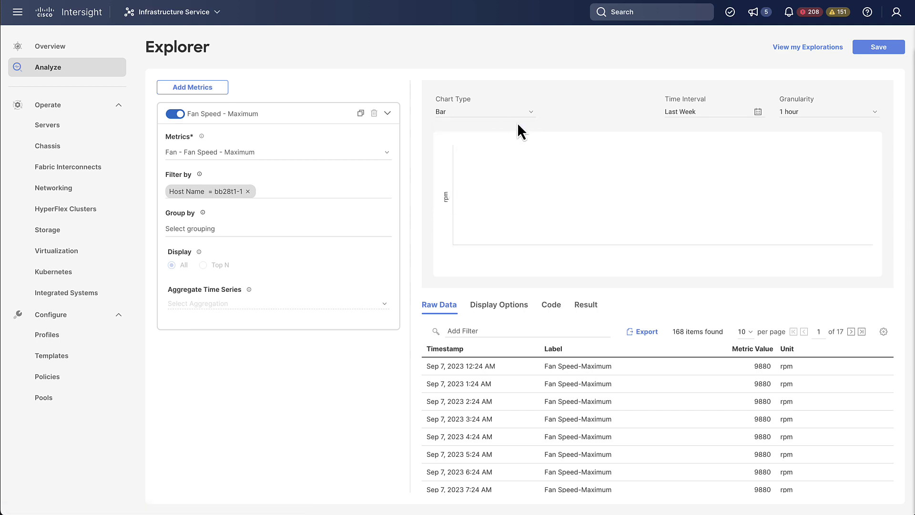
click(486, 115)
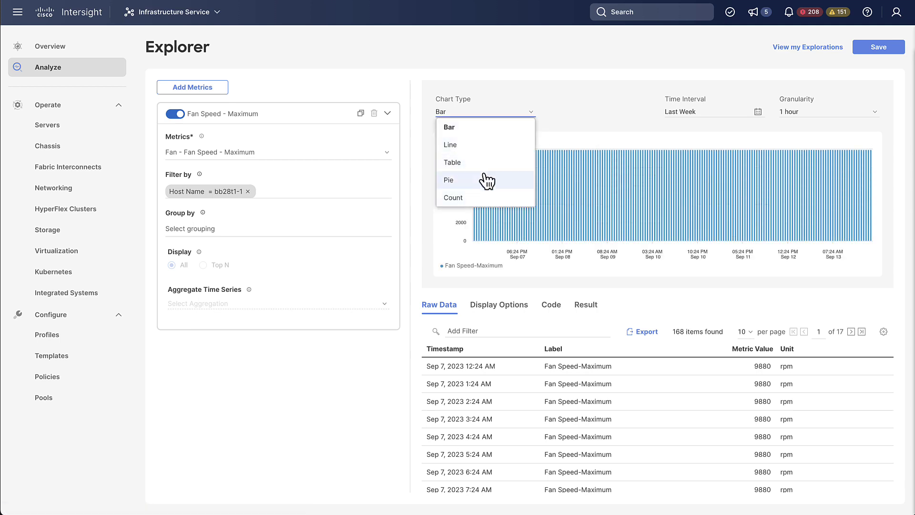
click(449, 146)
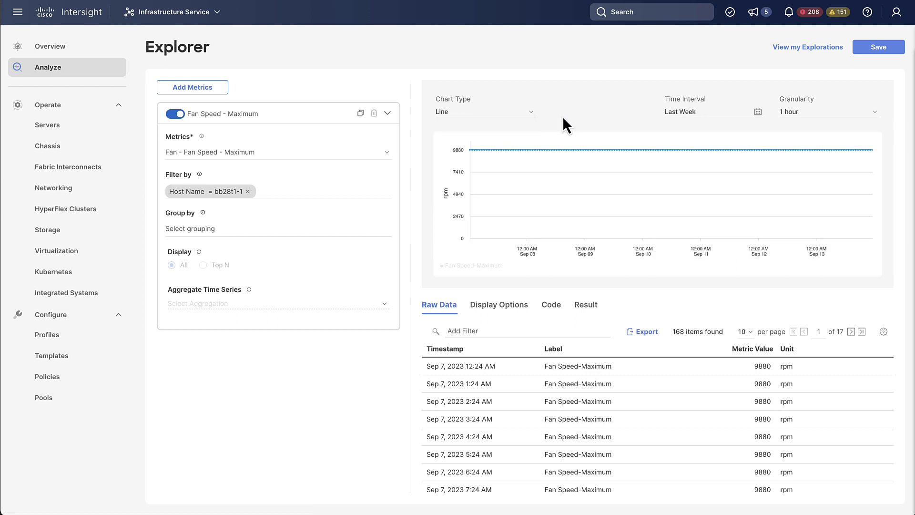
- Set the time interval to Last 24 Hours with 10 min granularity
click(709, 112)
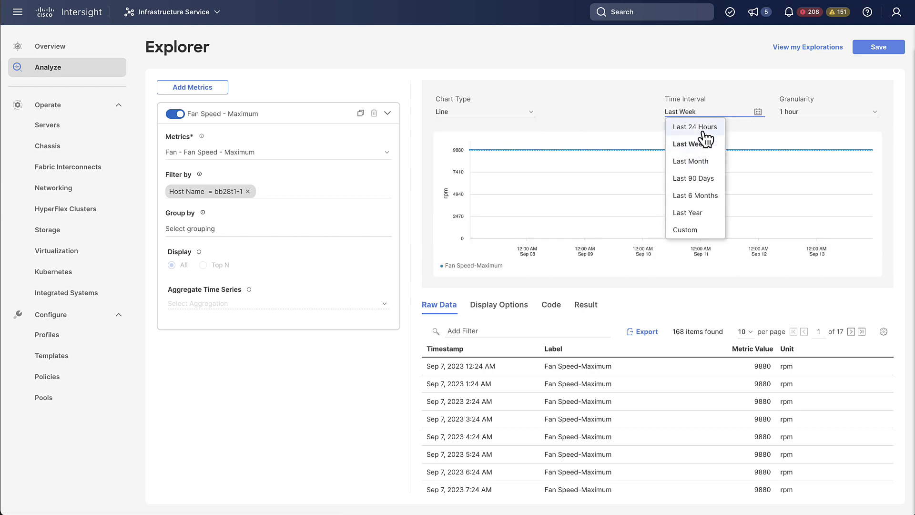
click(703, 127)
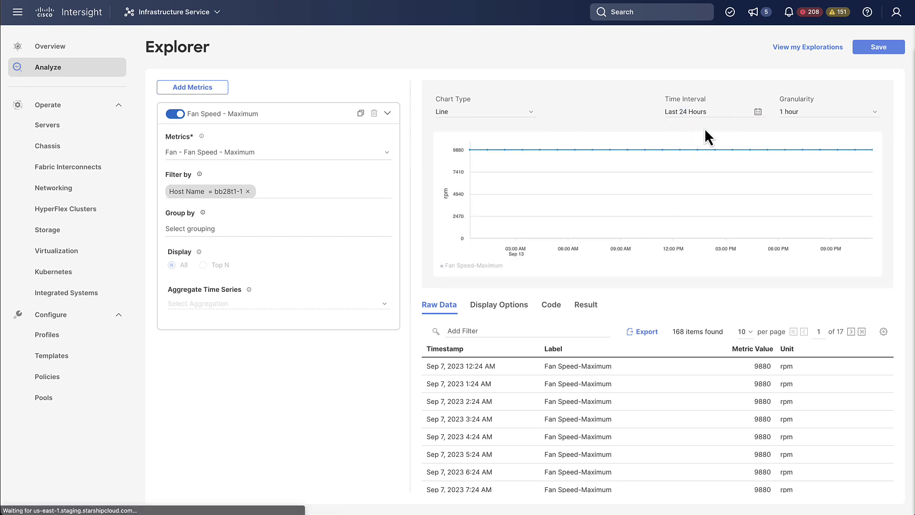
click(806, 113)
click(811, 125)
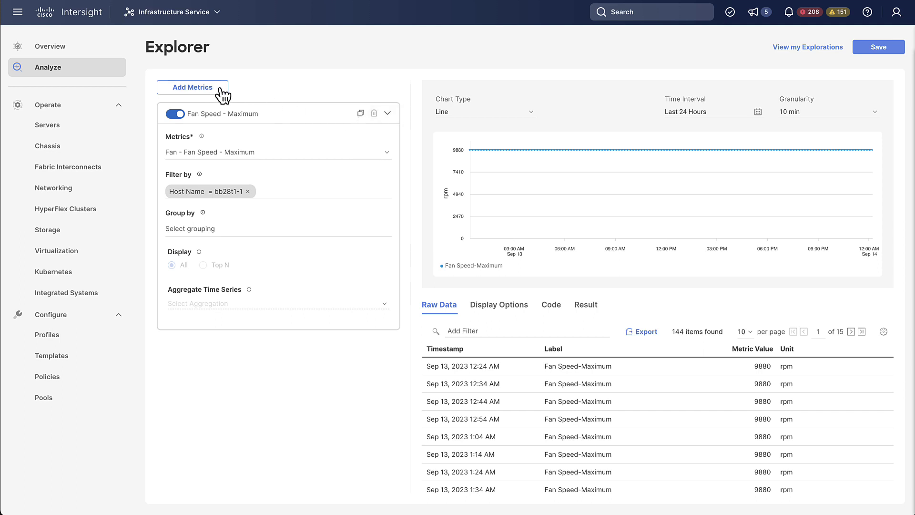
- Clone the Fan Speed card and choose Host Power And Status > Host Energy > Sum for the copy
click(360, 114)
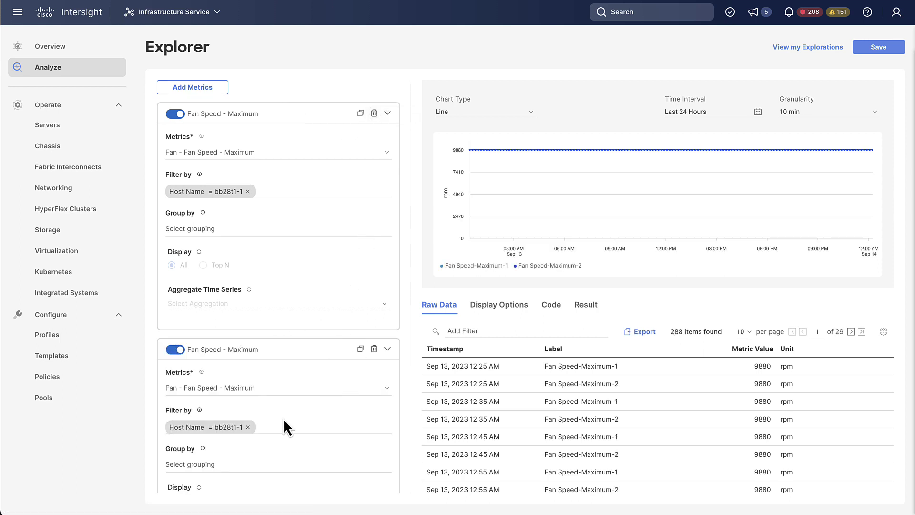
scroll(283, 418, down, 1)
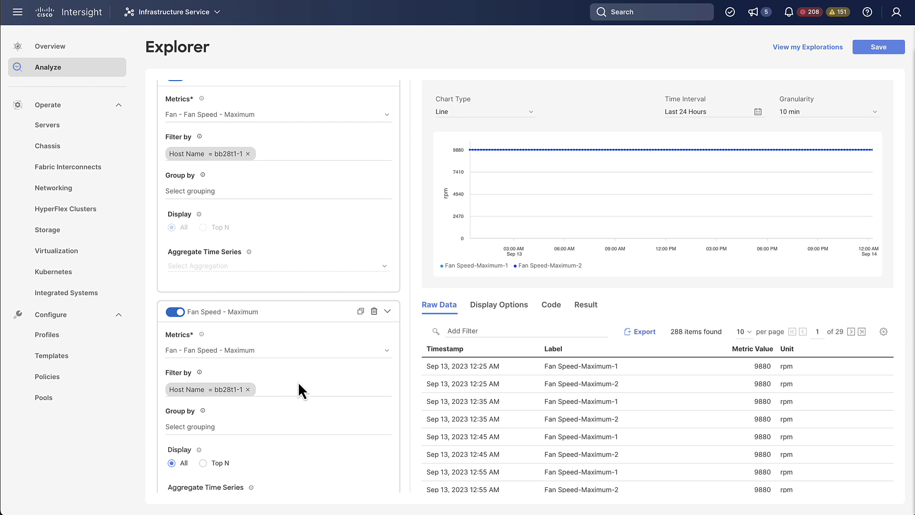
click(290, 355)
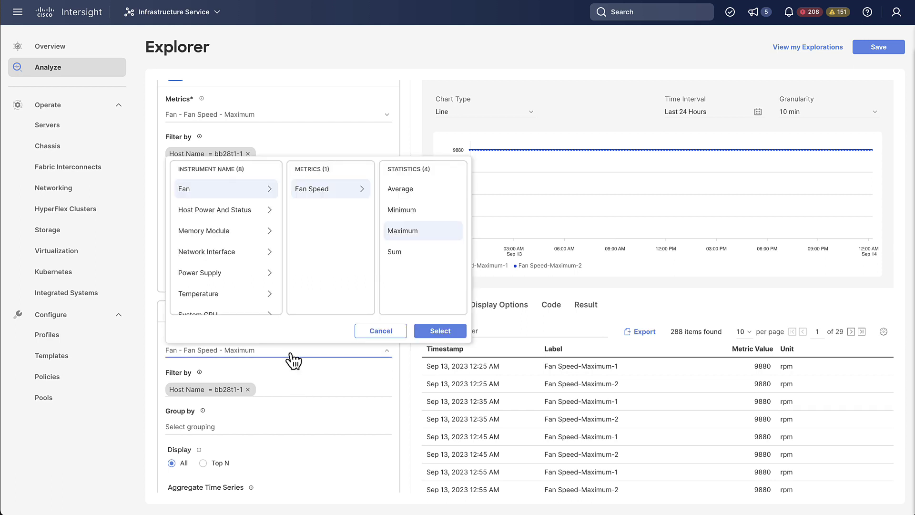
click(253, 217)
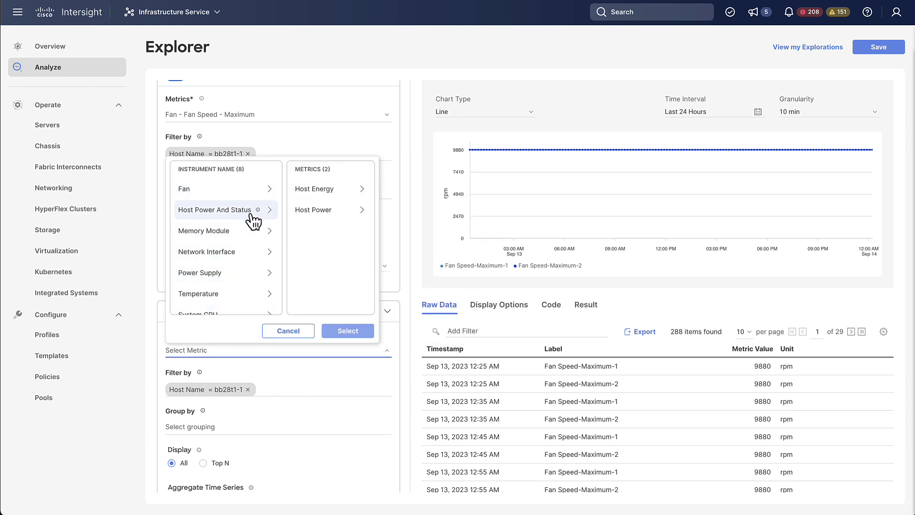
click(332, 190)
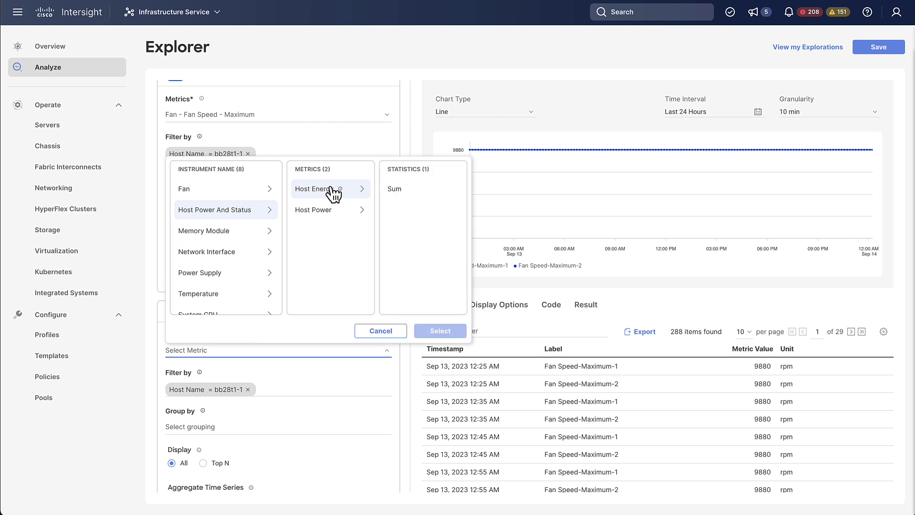
click(442, 196)
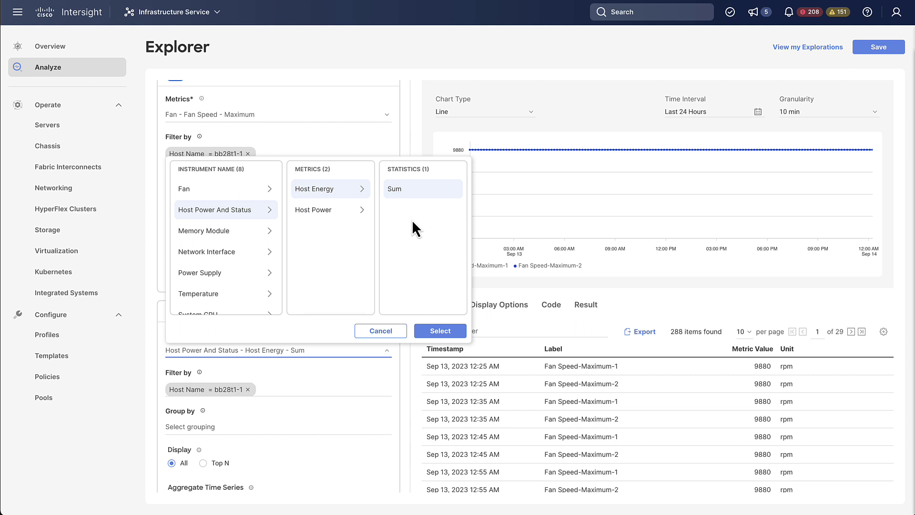
mouse_move(341, 191)
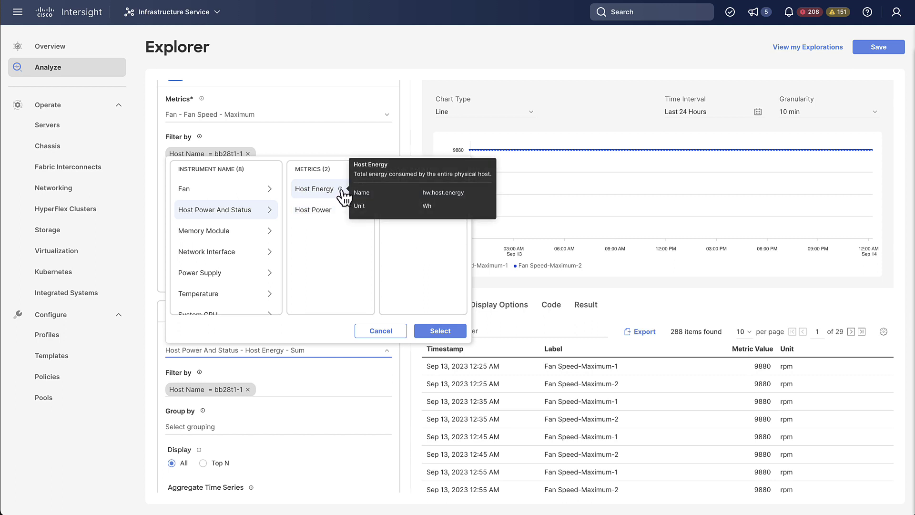
mouse_move(339, 210)
- Apply Host Energy Sum and place it on the right y-axis via Customize Y-Axis
click(455, 332)
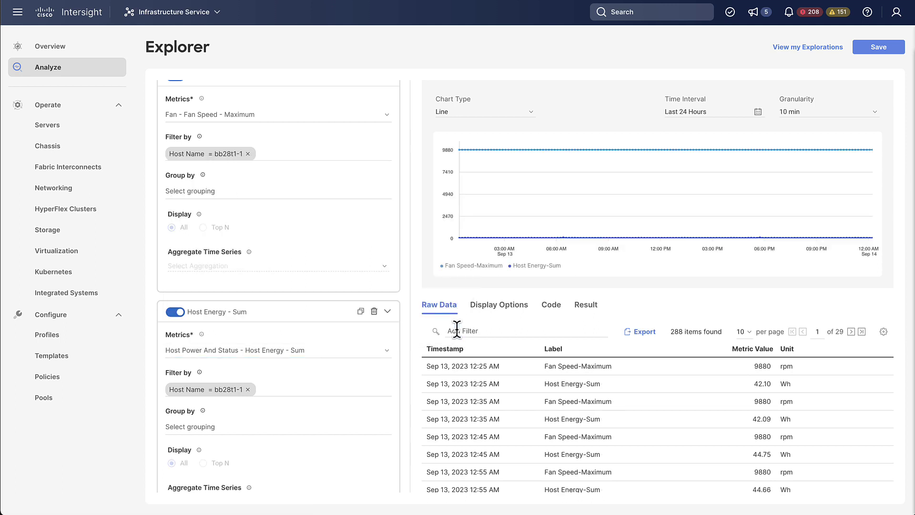
mouse_move(609, 195)
click(498, 305)
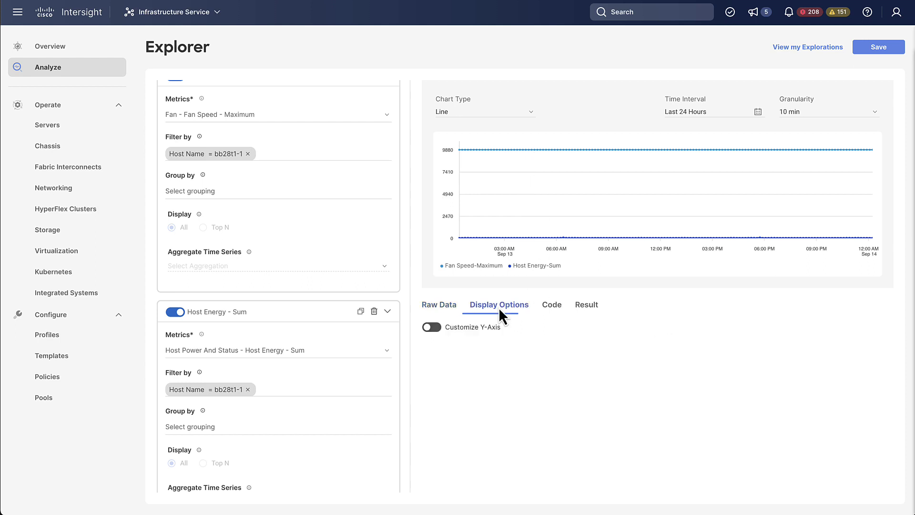
click(432, 327)
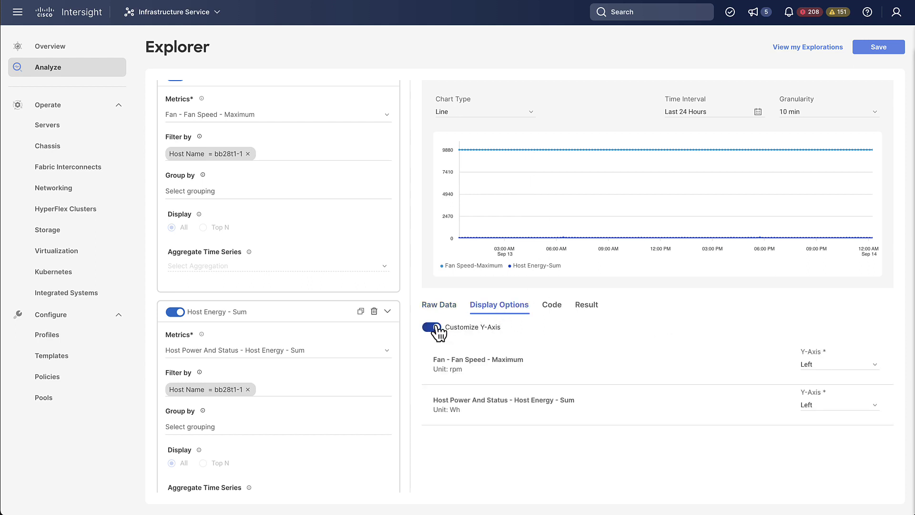
click(822, 405)
click(827, 437)
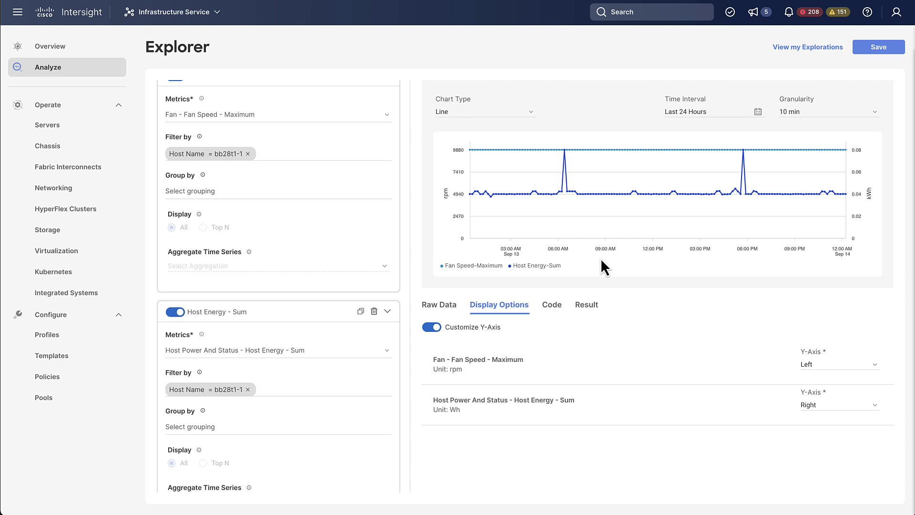
- Show the chart's JSON query on the Code tab and select the fan speed query block
click(549, 306)
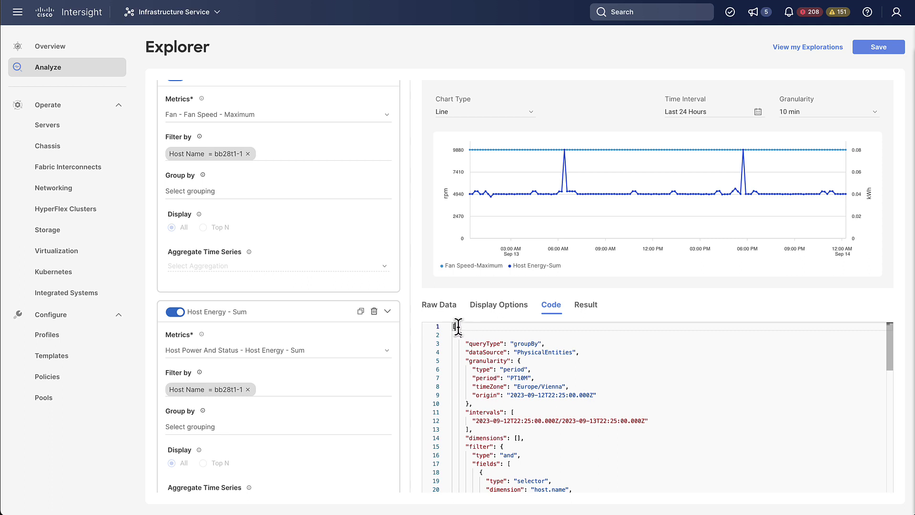
scroll(348, 223, up, 1)
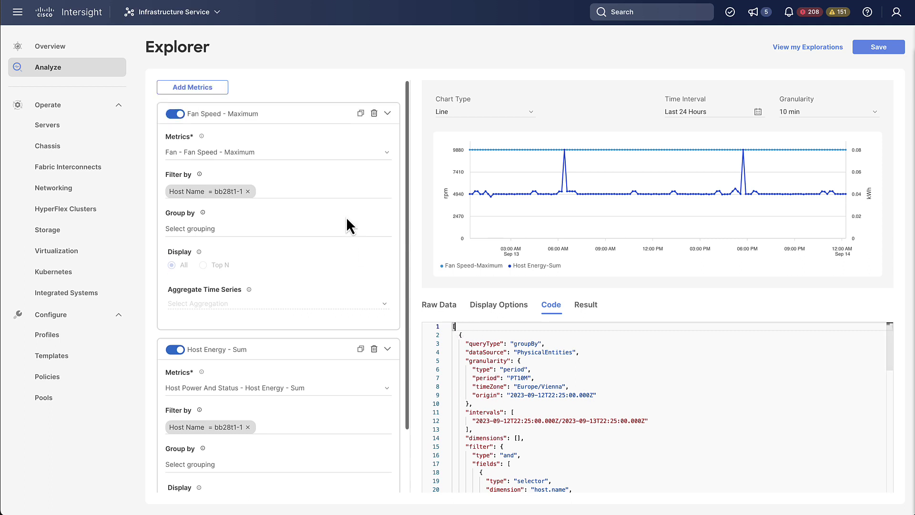
click(460, 335)
scroll(495, 400, down, 5)
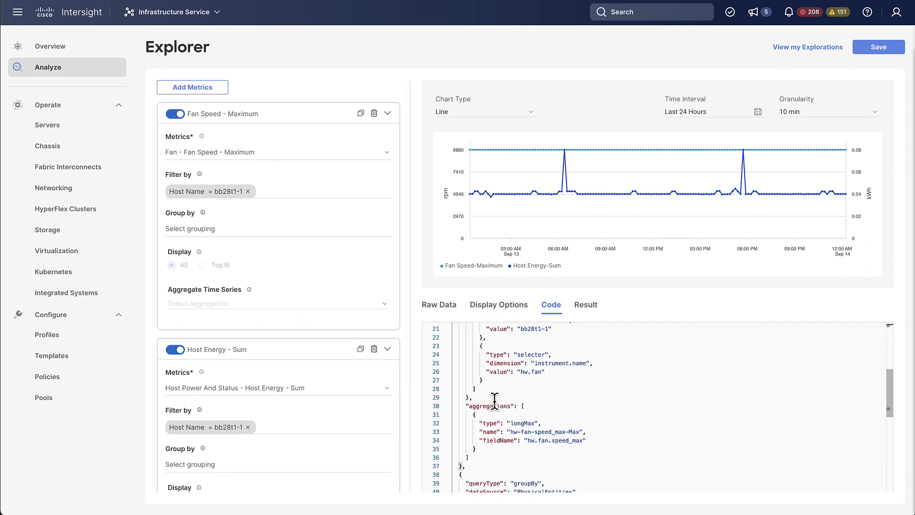
drag(462, 463, 457, 333)
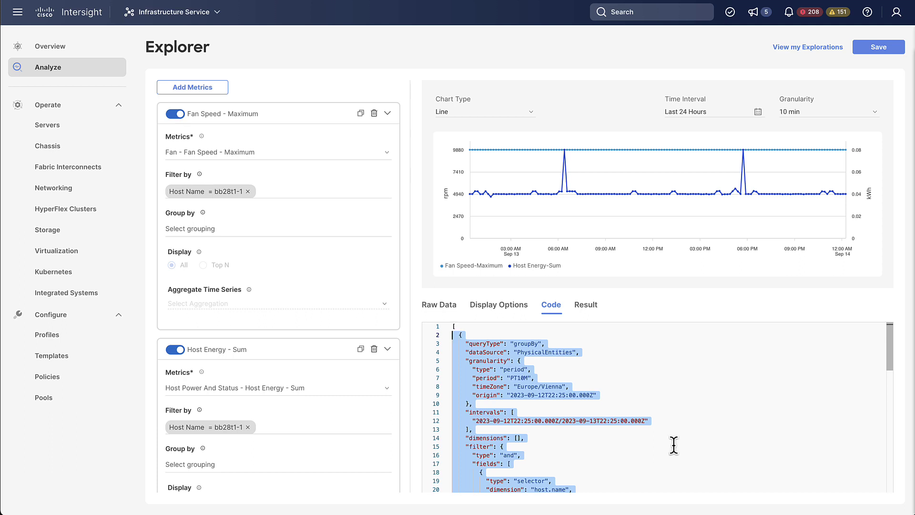
scroll(674, 446, down, 5)
scroll(673, 446, up, 5)
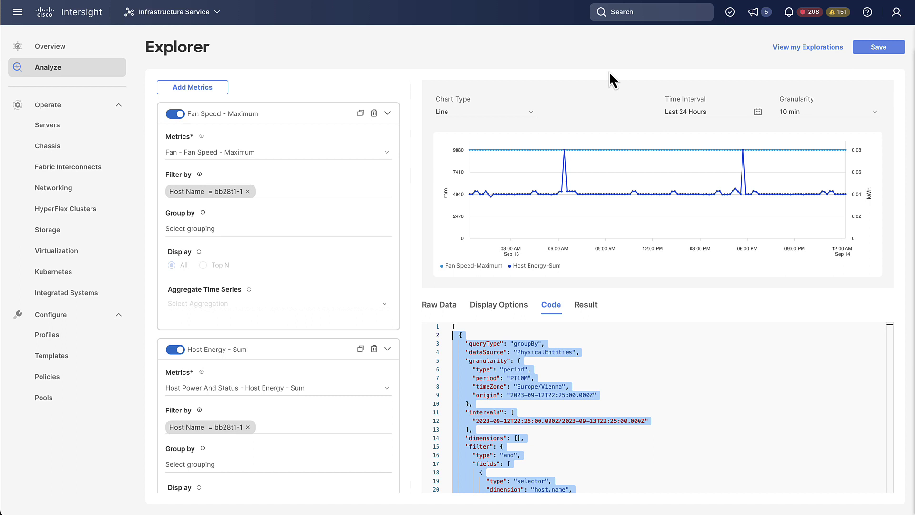
- Save the exploration under the name my_first_exploration
click(861, 49)
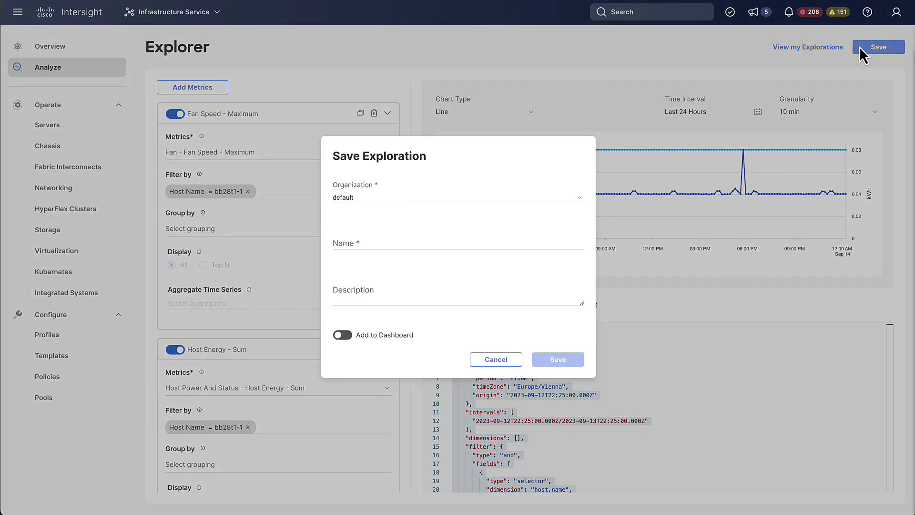
click(376, 241)
text(my)
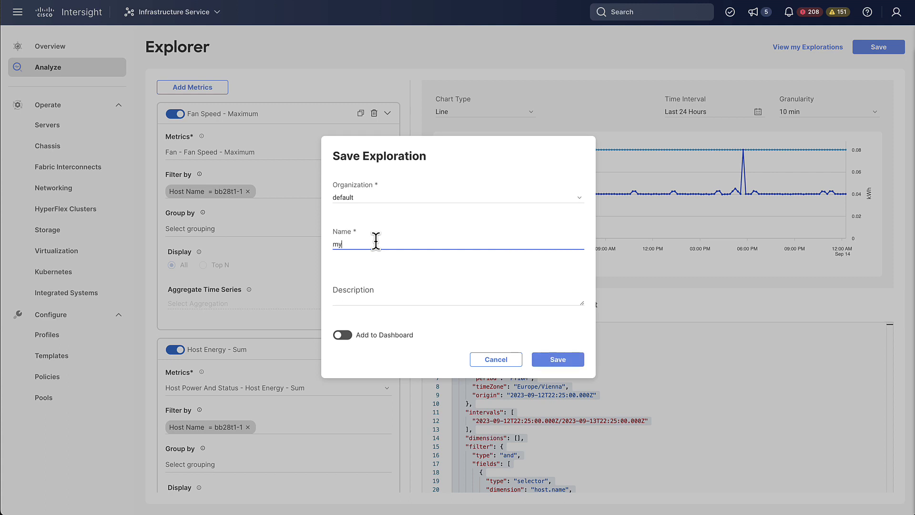
text(_first_exploratino)
click(541, 361)
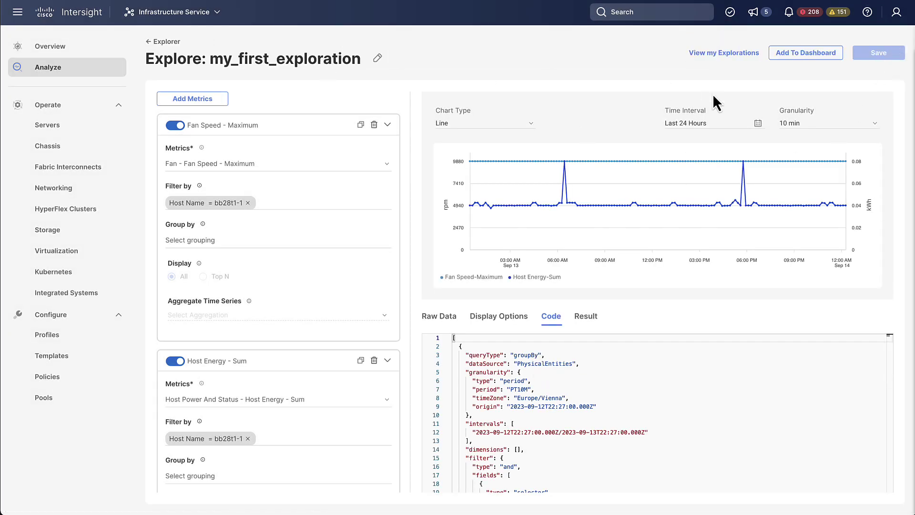
- Start adding my_first_exploration to a dashboard, choosing Dashboard 2 as the destination
click(790, 62)
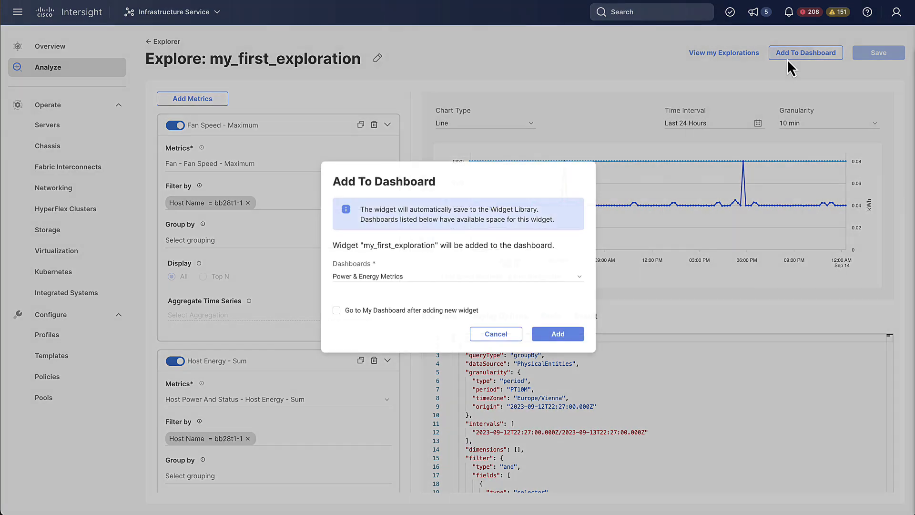
click(451, 279)
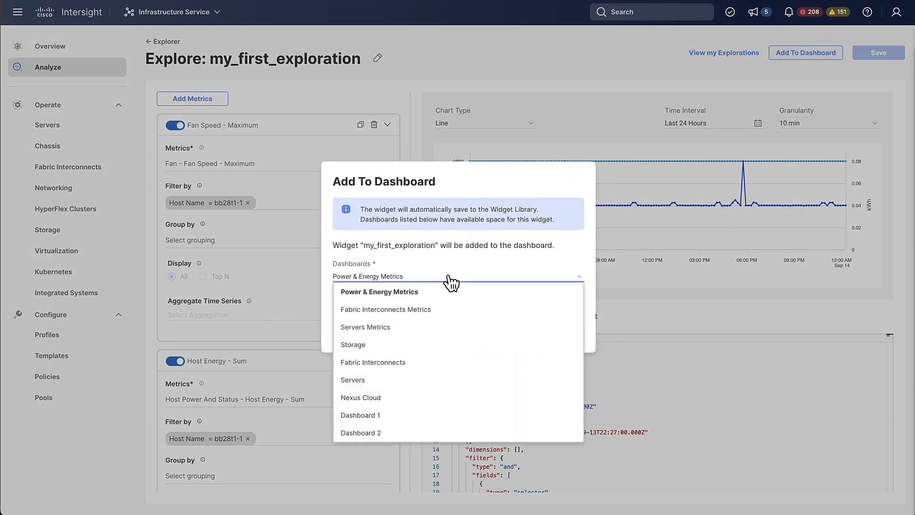
click(393, 433)
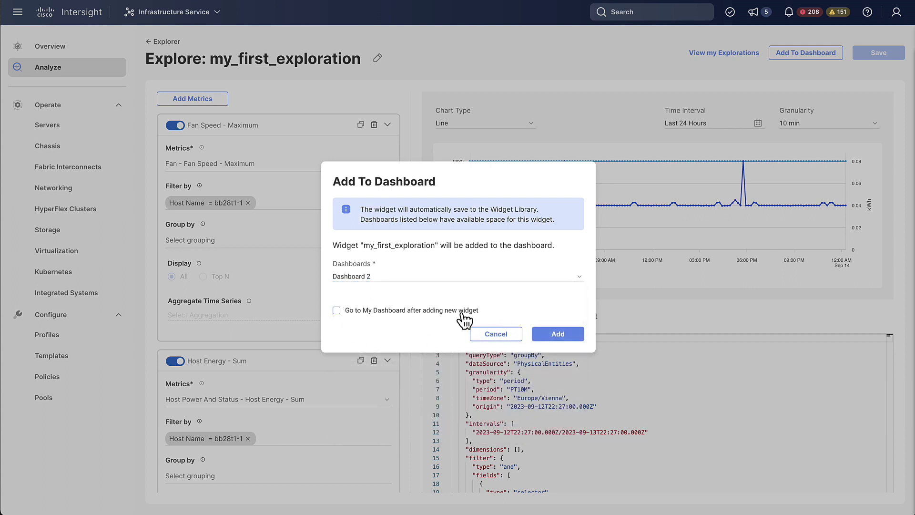